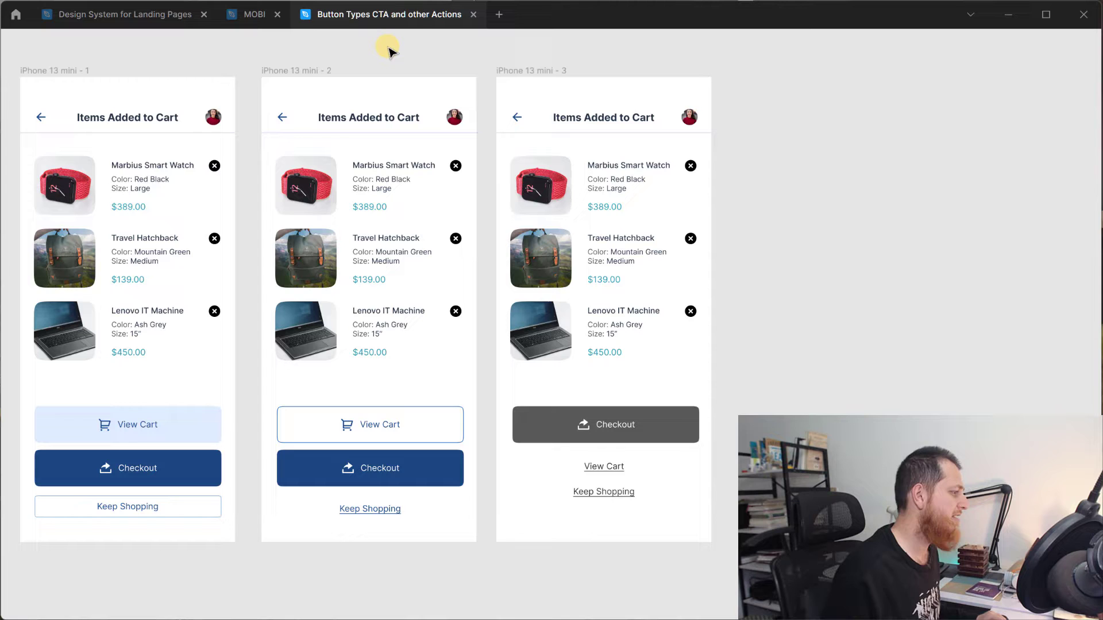
left_click_drag(239, 49, 301, 57)
left_click(119, 73)
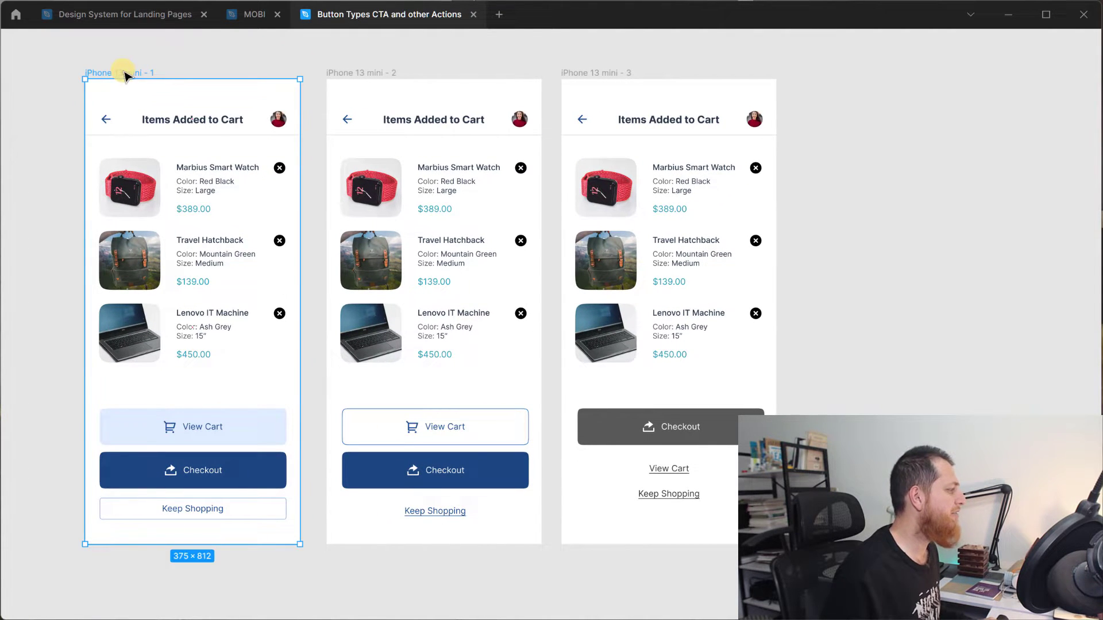
left_click(37, 161)
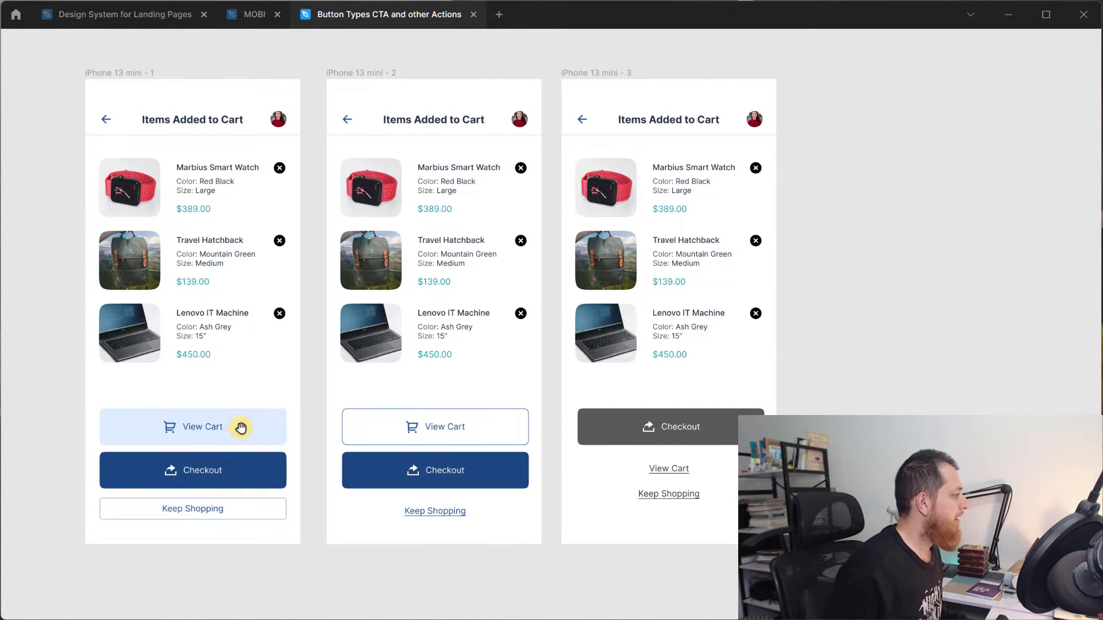
left_click_drag(239, 426, 184, 385)
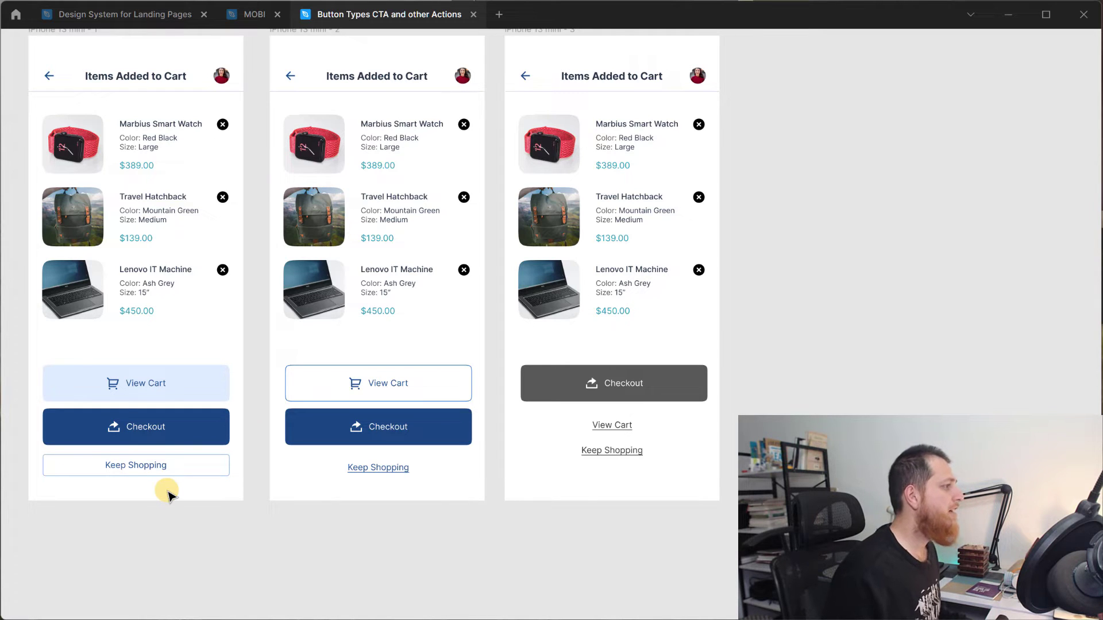
scroll(328, 313, "up", 1)
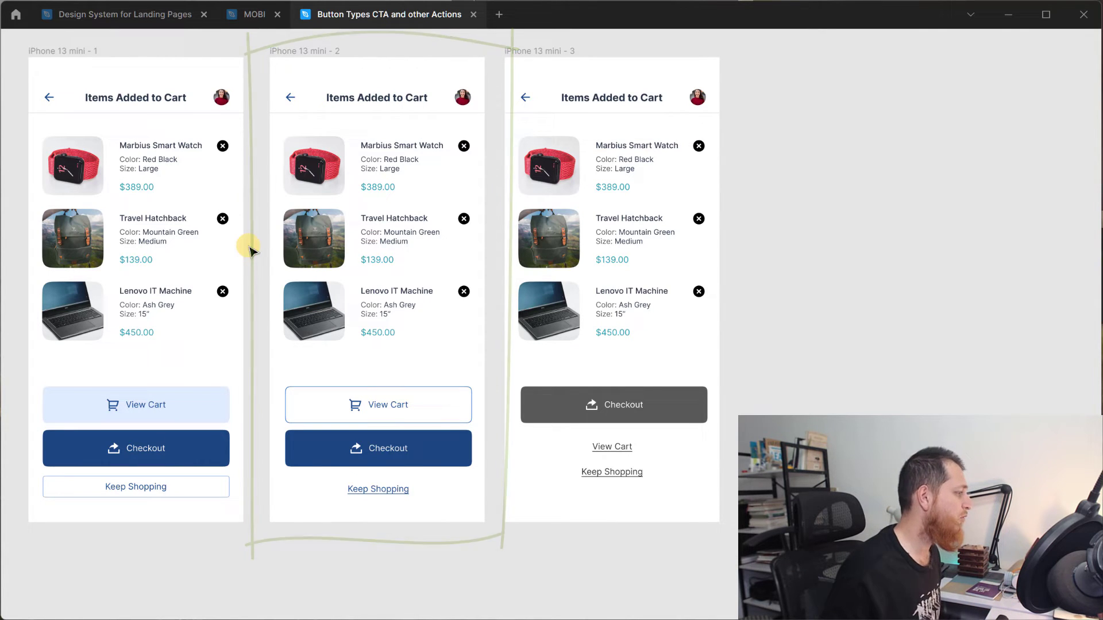
mouse_move(252, 376)
left_mouse_down()
mouse_move(489, 402)
mouse_move(253, 377)
left_mouse_up()
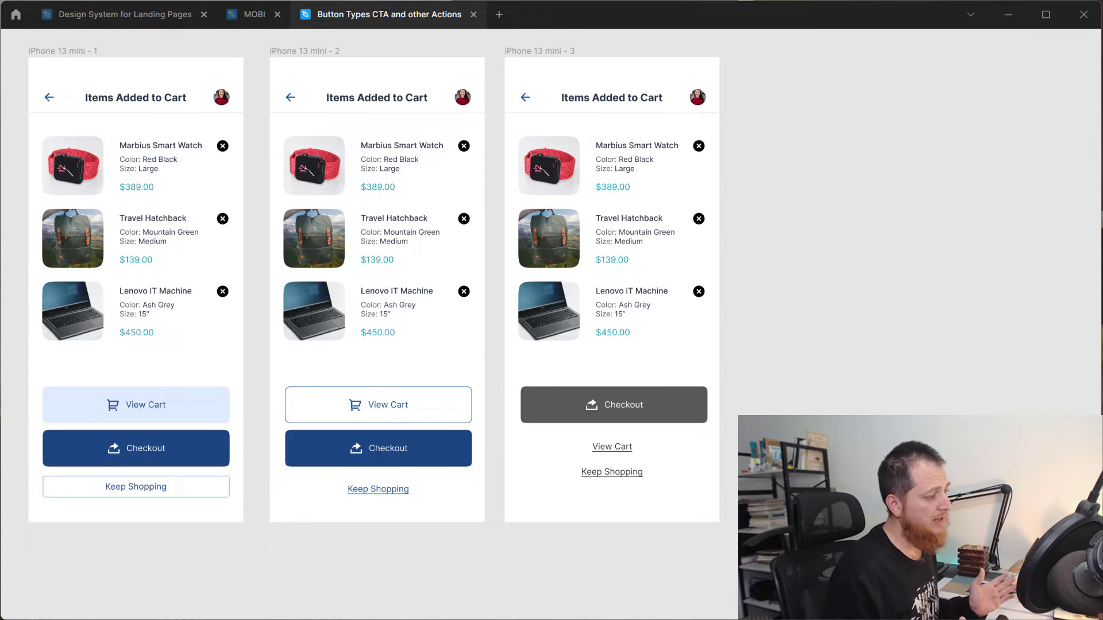
mouse_move(260, 428)
left_mouse_down()
mouse_move(355, 480)
mouse_move(492, 440)
mouse_move(259, 429)
left_mouse_up()
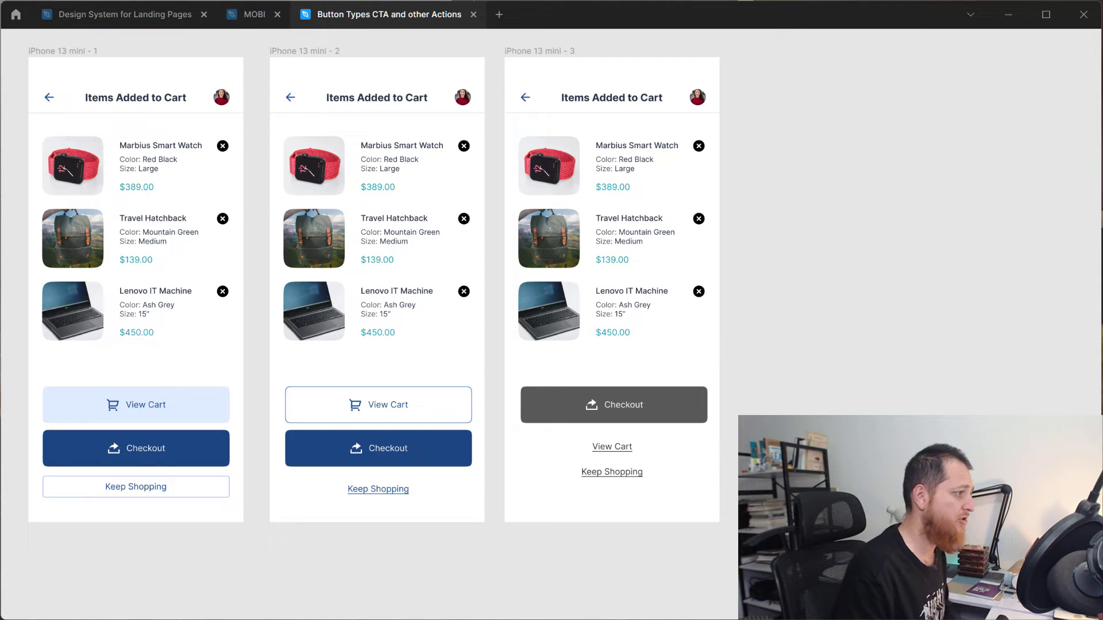
mouse_move(261, 465)
left_mouse_down()
mouse_move(495, 494)
mouse_move(261, 464)
left_mouse_up()
left_click_drag(467, 464, 504, 465)
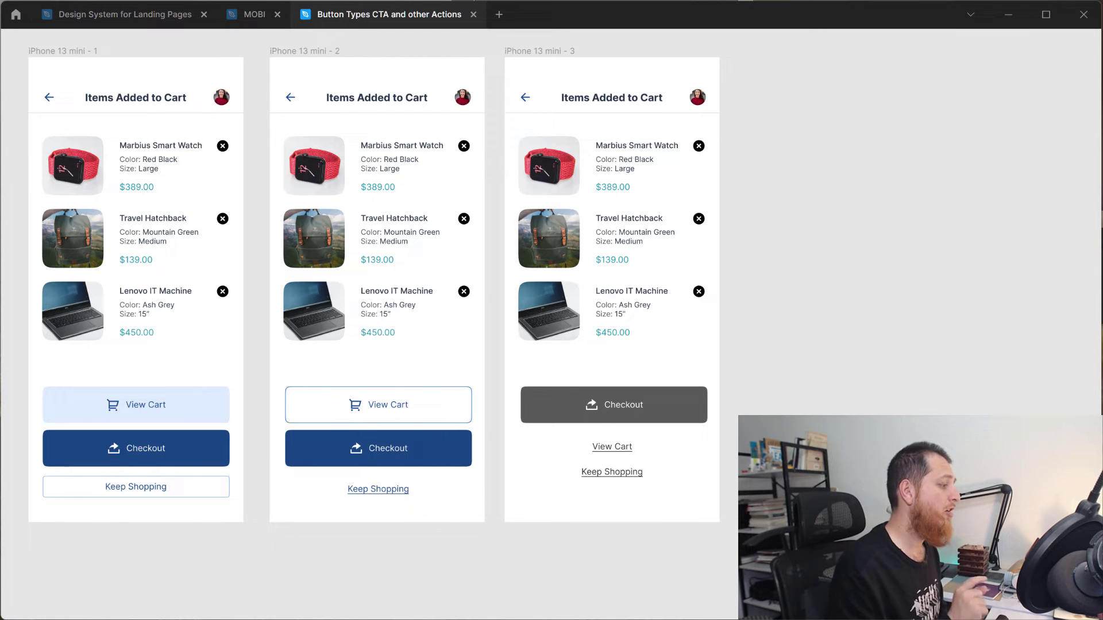
left_click(381, 493)
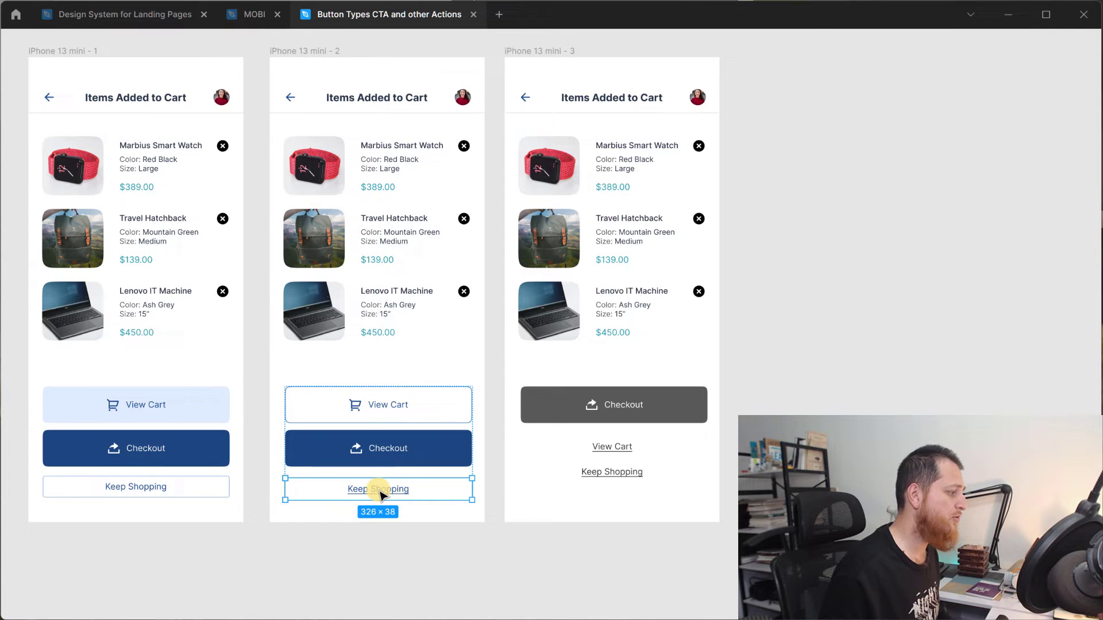
double_click(381, 493)
double_click(380, 492)
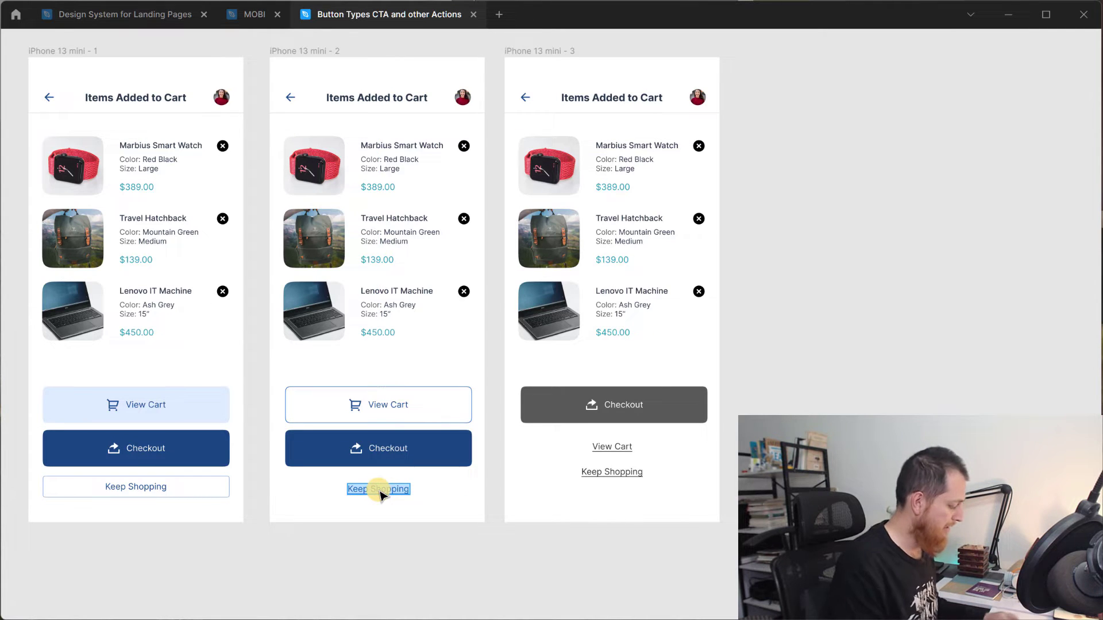
key("BackSpace")
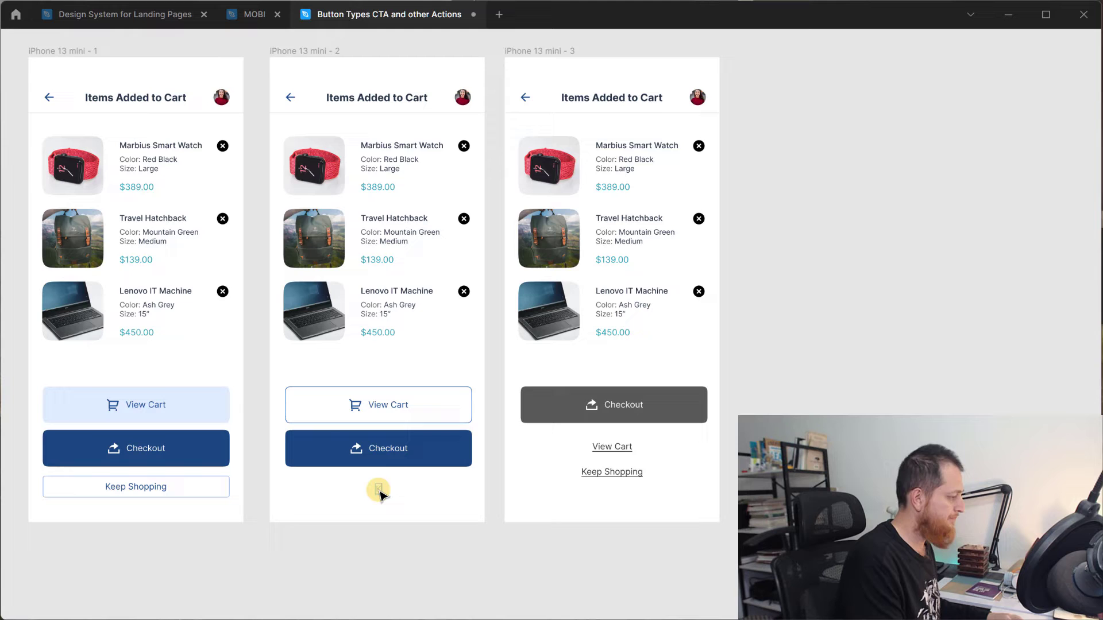
type("KEEP SHOPP")
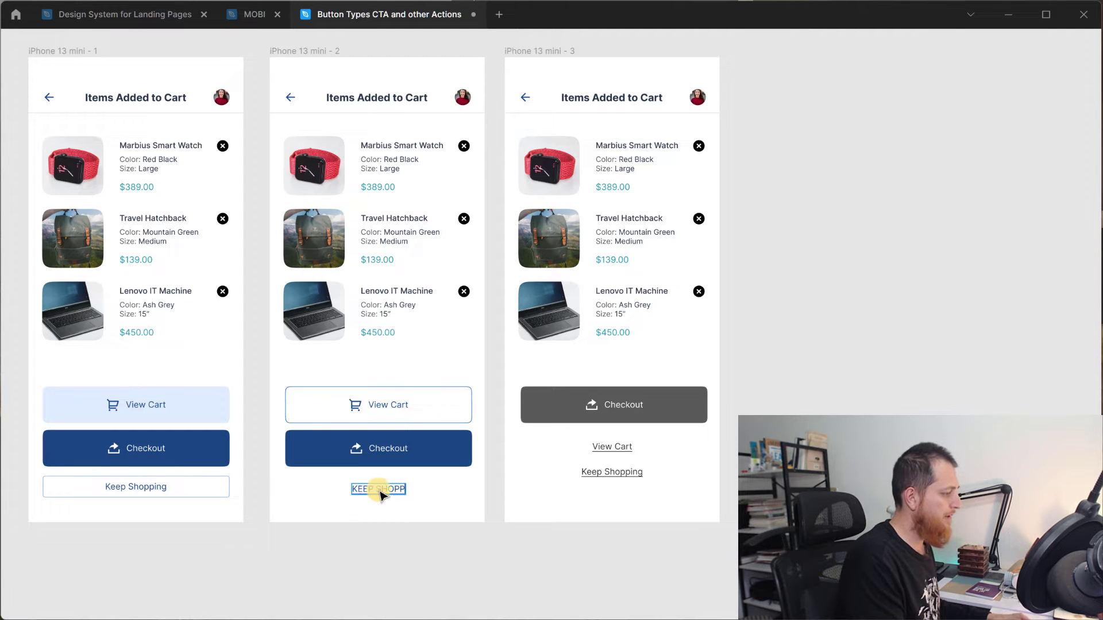
type("ING")
key("Escape")
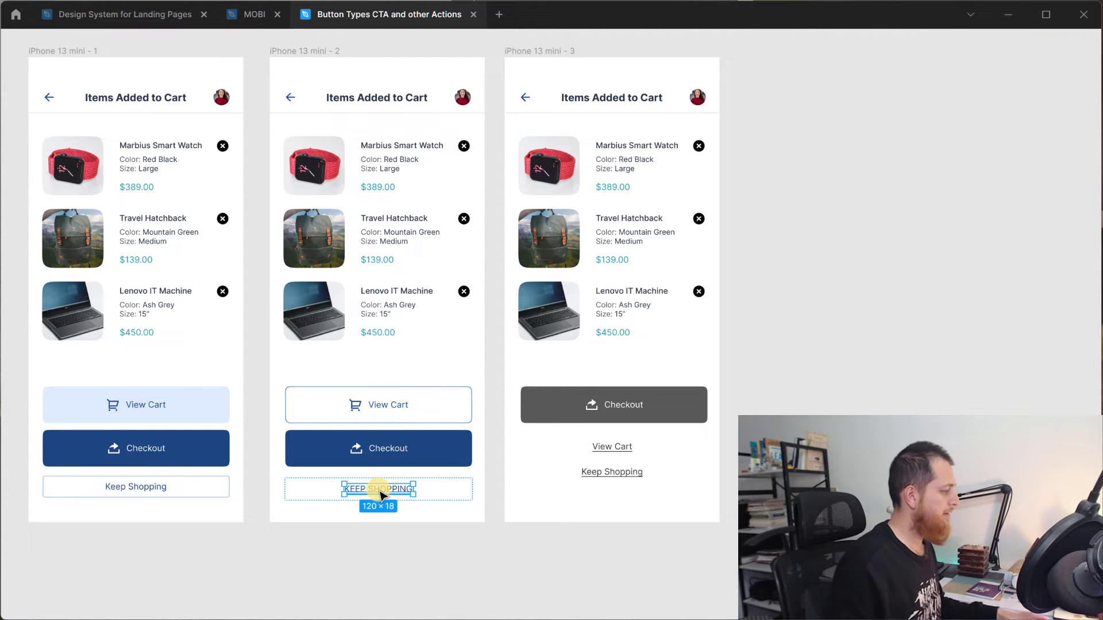
left_click(374, 540)
key("ctrl+z")
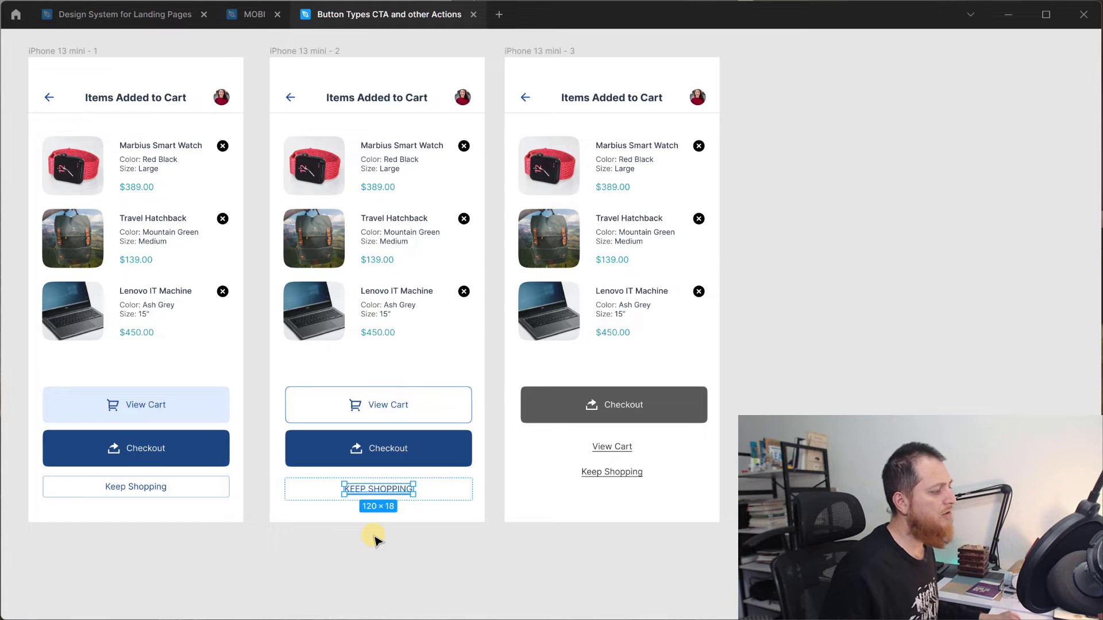
key("ctrl+z")
key("Return")
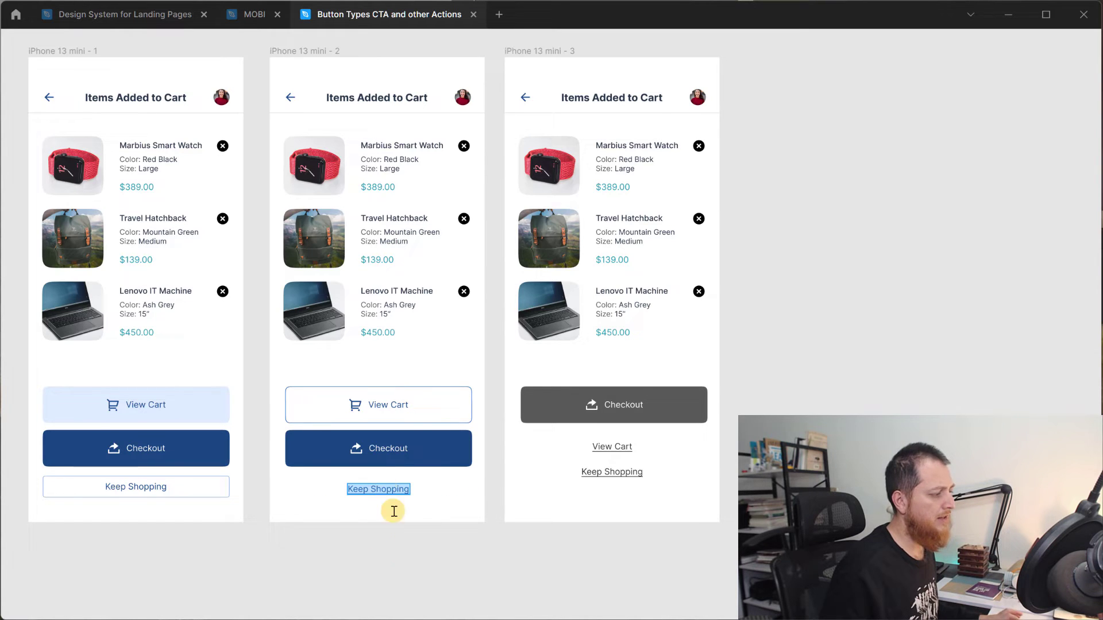
key("Escape")
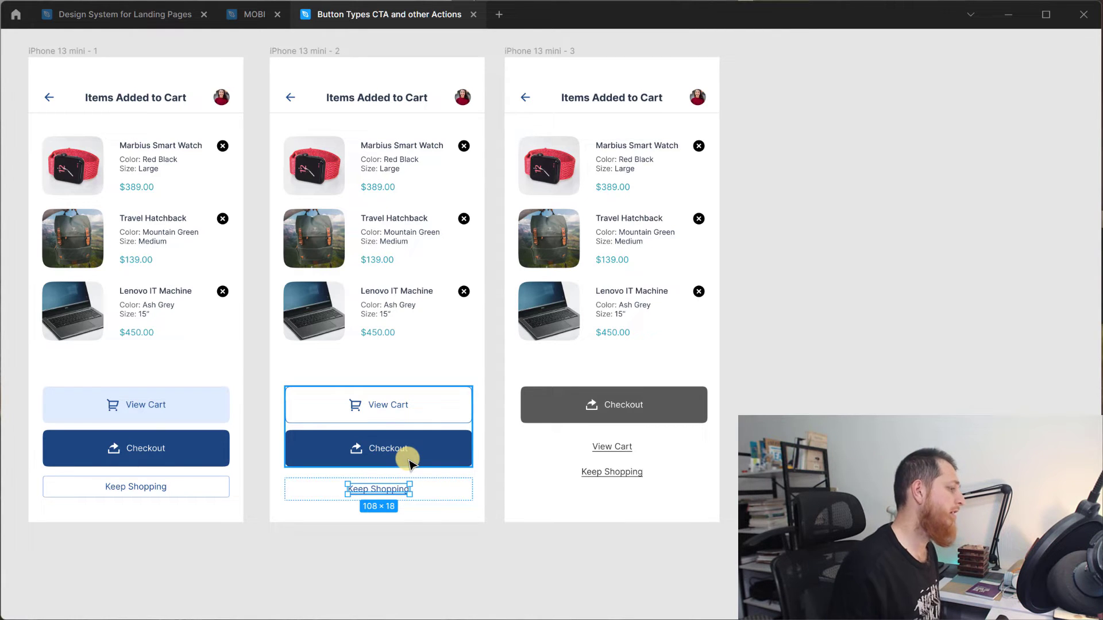
left_click(405, 560)
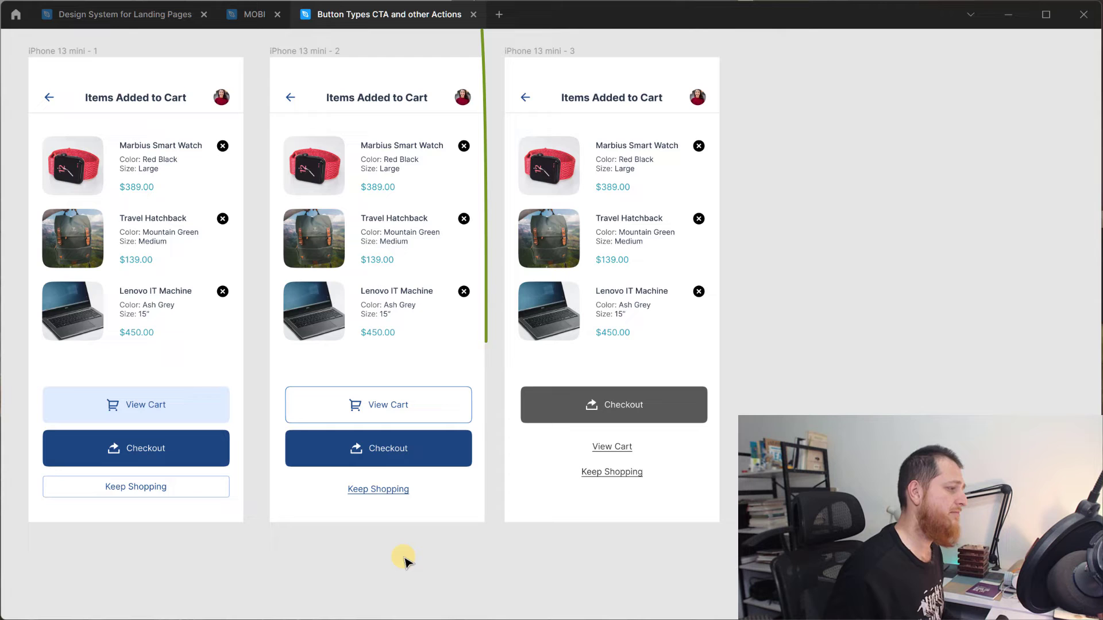
mouse_move(405, 560)
left_mouse_down()
mouse_move(696, 401)
mouse_move(891, 351)
left_mouse_up()
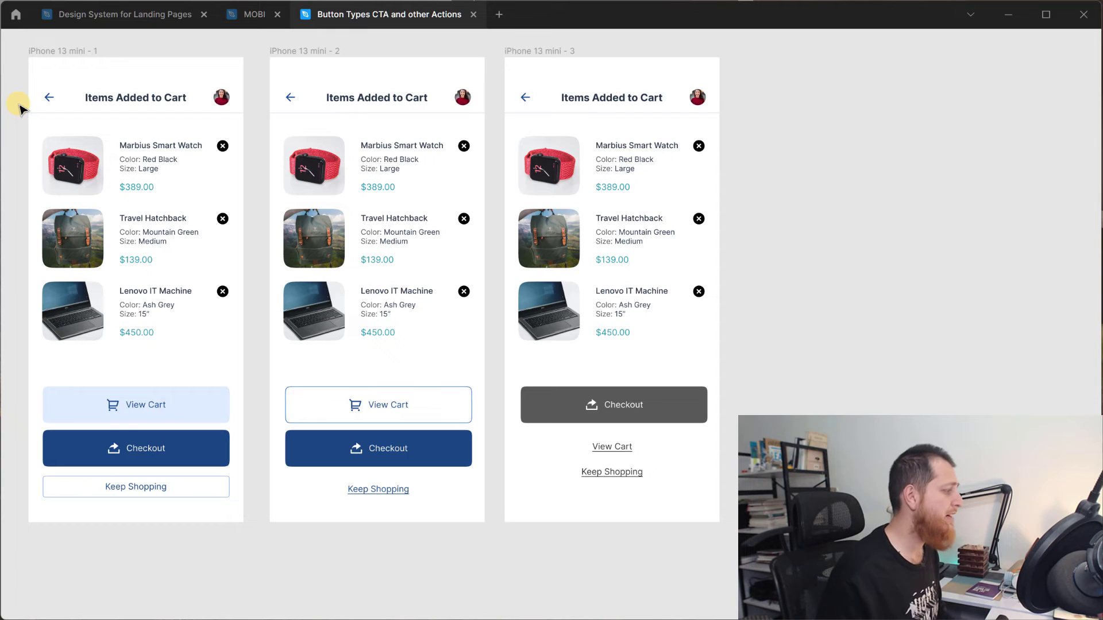
left_click(99, 484)
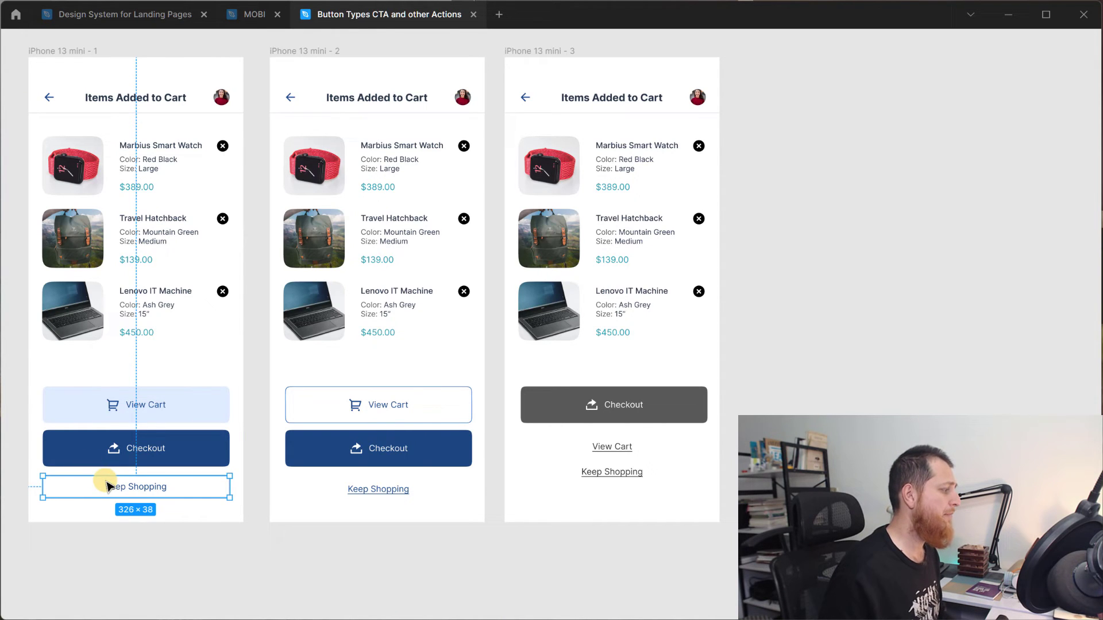
left_click_drag(44, 487, 121, 493)
left_click(114, 540)
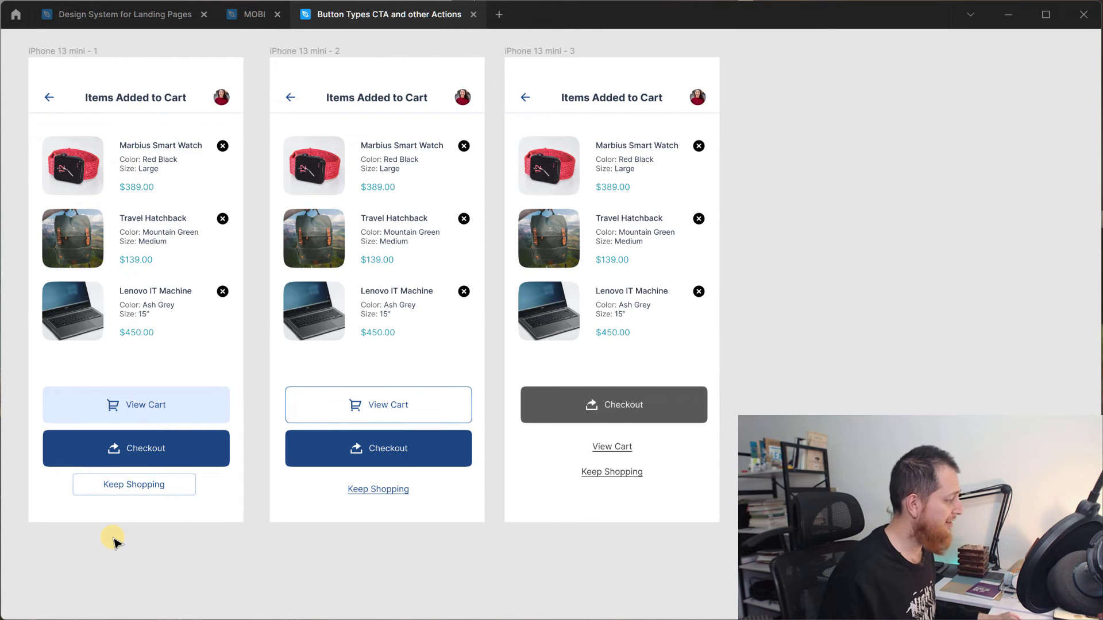
key("ctrl+z")
key("ctrl+z")
key("ctrl+z")
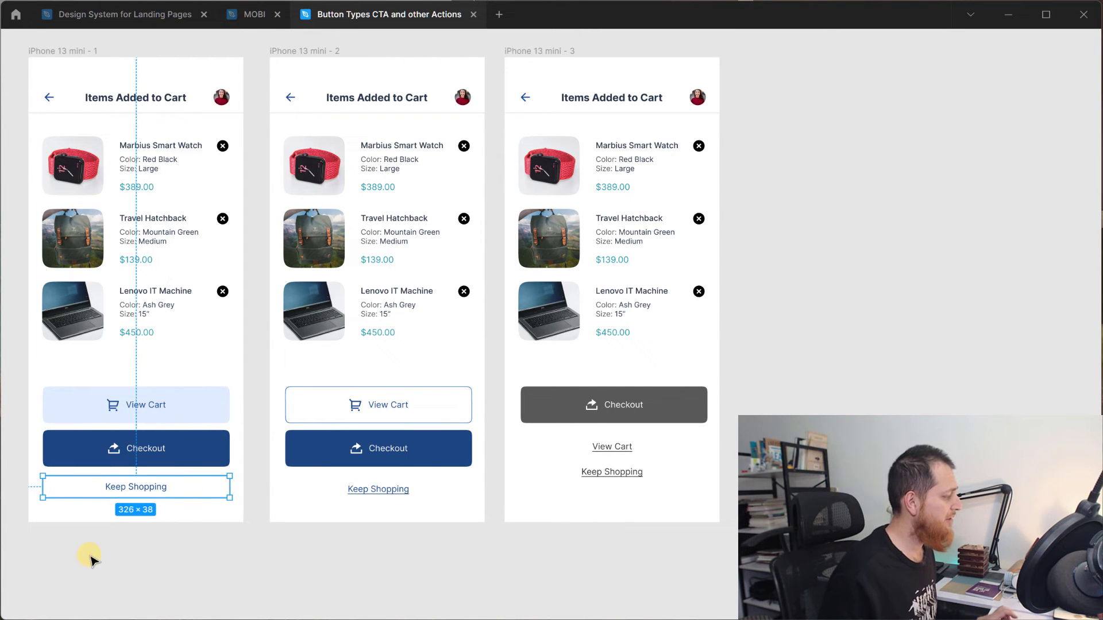
left_click(90, 560)
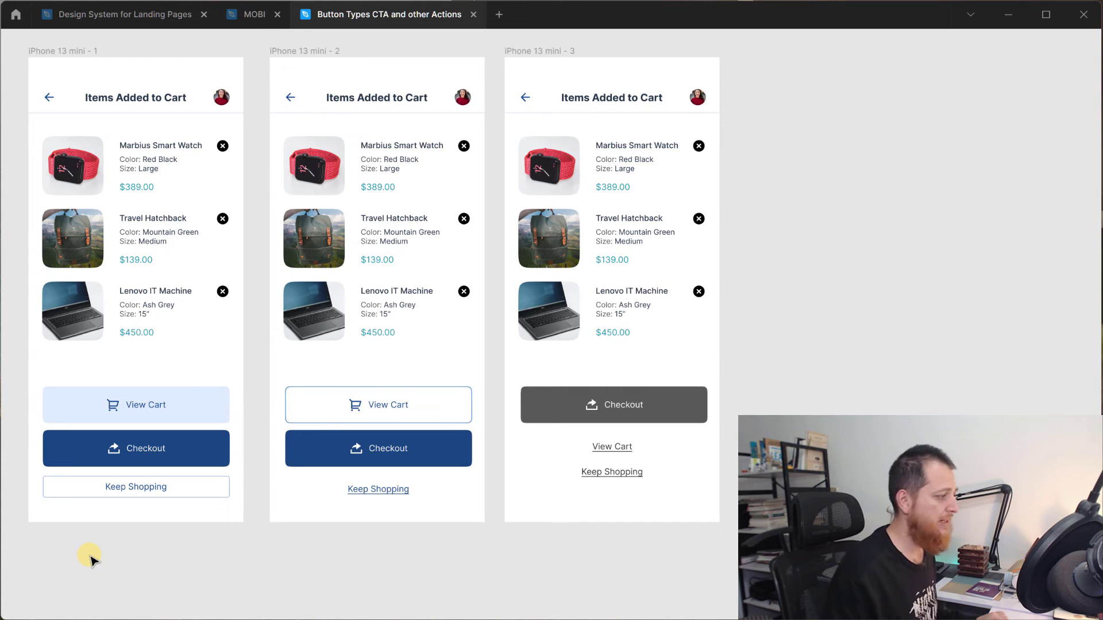